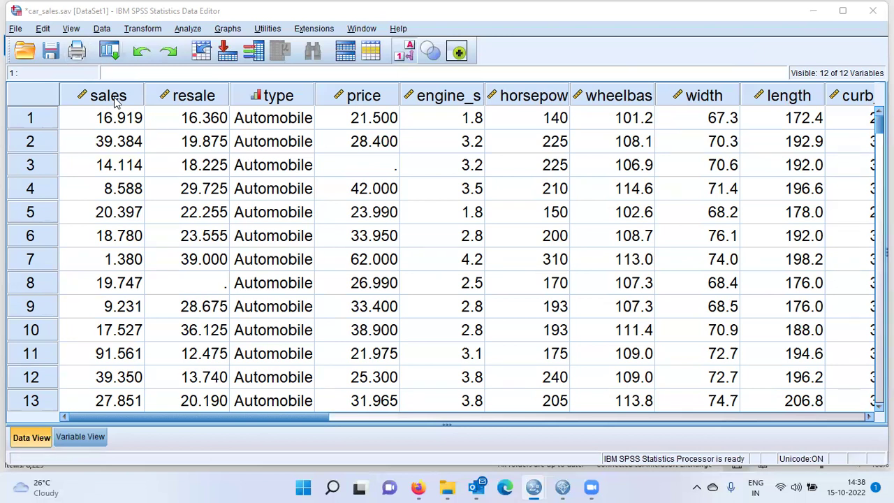
- Review the car sales variables by highlighting the sales column, then the columns from resale through mpg
mouse_move(117, 102)
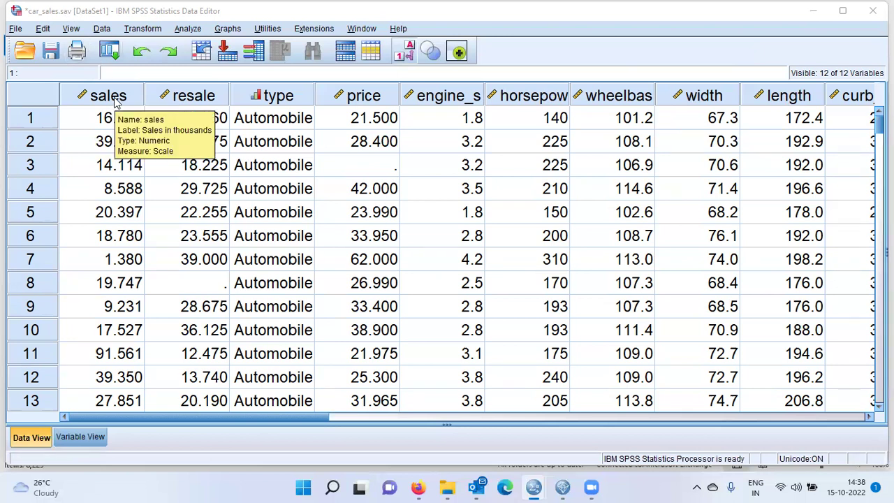
click(113, 97)
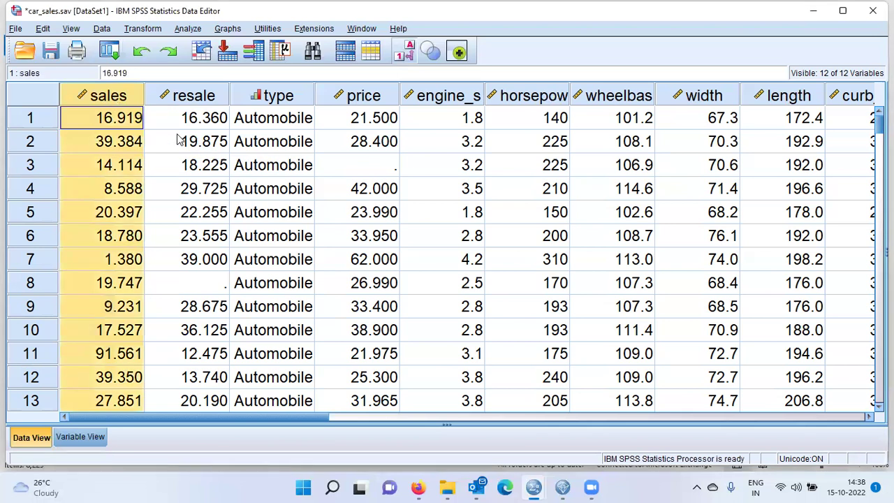
drag(199, 97, 766, 117)
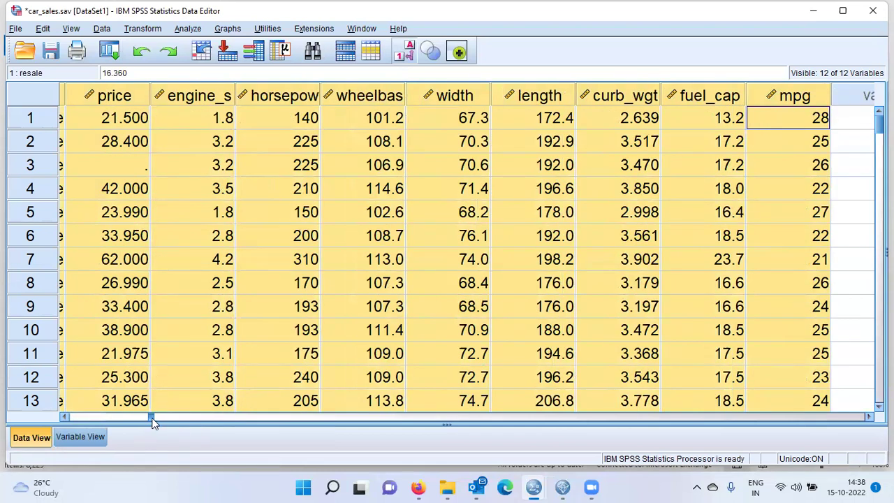
drag(154, 422, 42, 418)
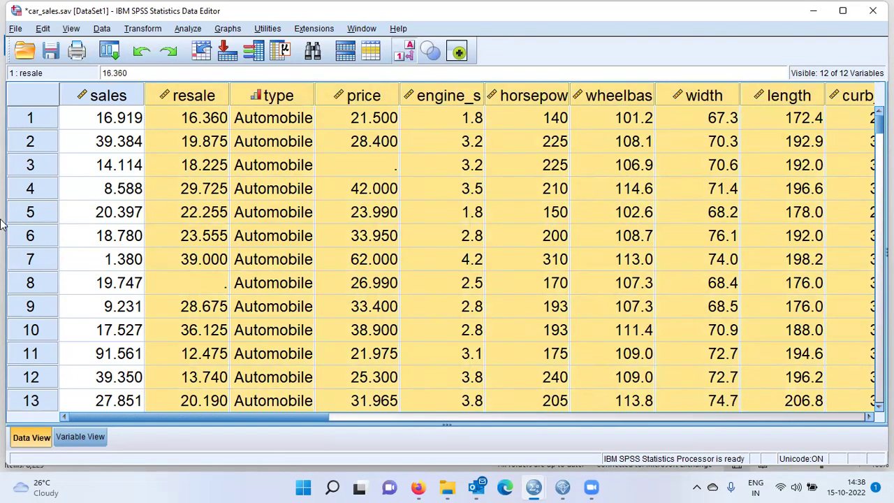
- Start a linear regression with Sales in thousands as the dependent variable
click(200, 29)
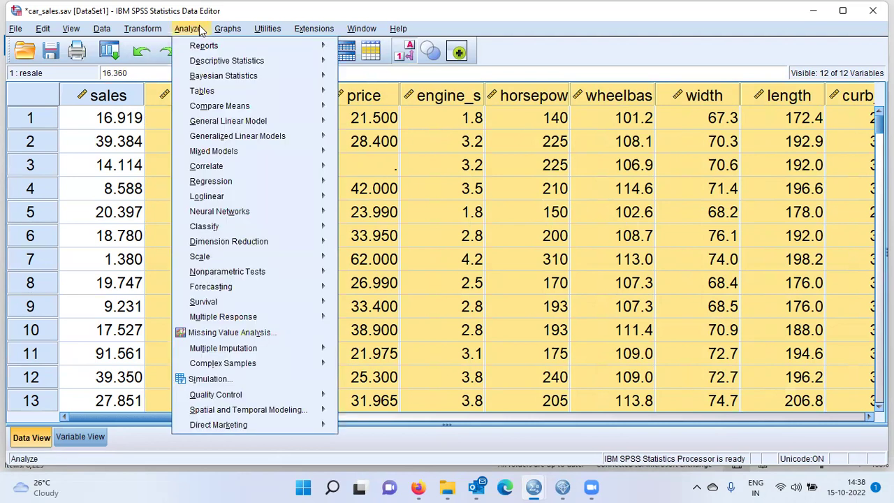
mouse_move(230, 183)
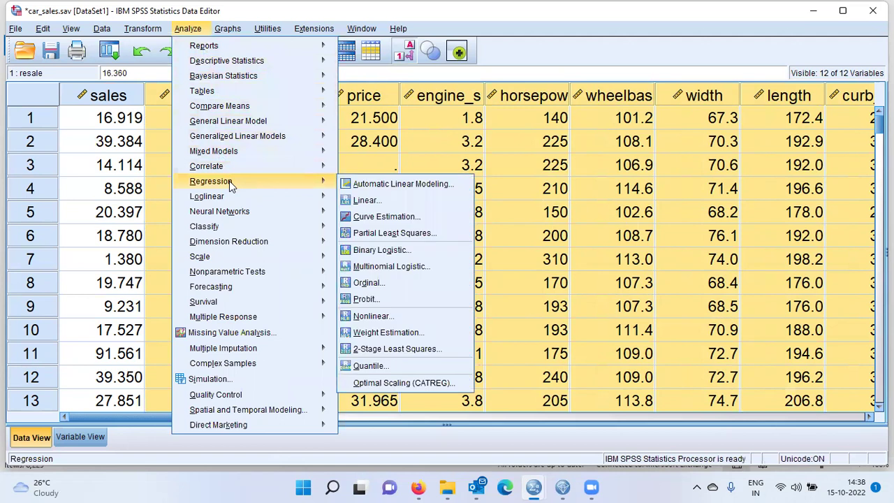
click(395, 206)
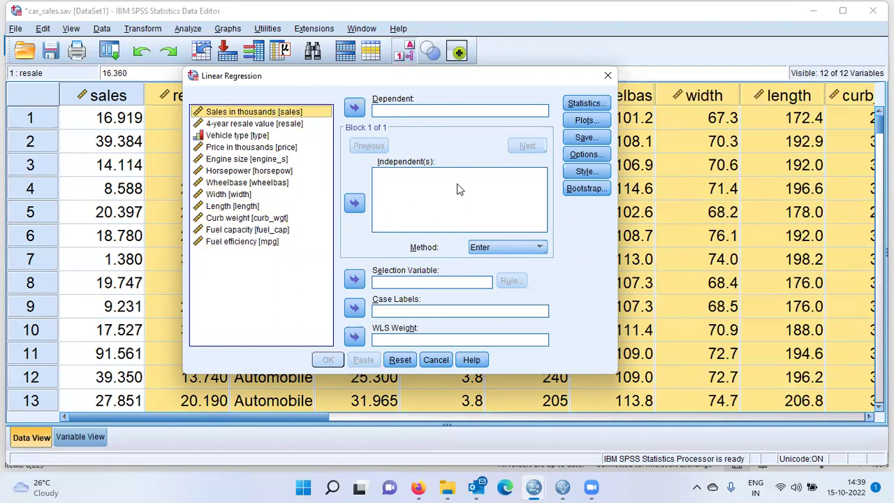
click(354, 109)
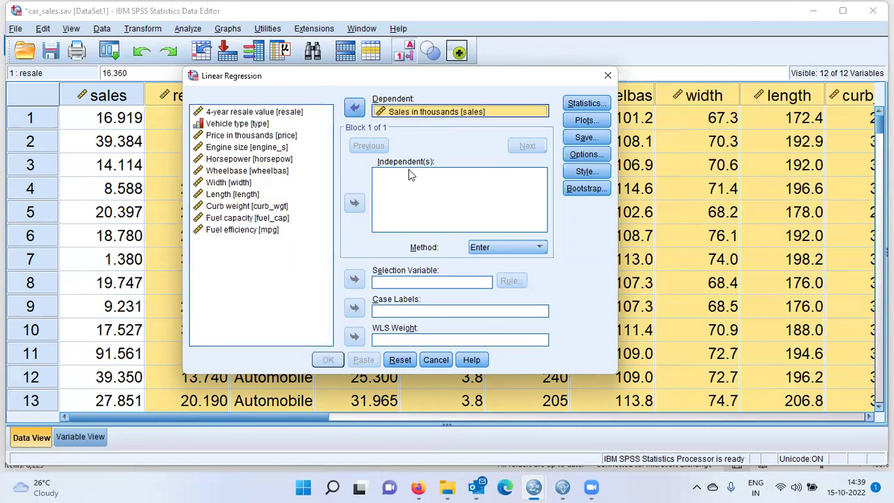
- Add all remaining variables, from 4-year resale value to Fuel efficiency, as independents and run the regression with the Enter method
click(269, 114)
key(ctrl+a)
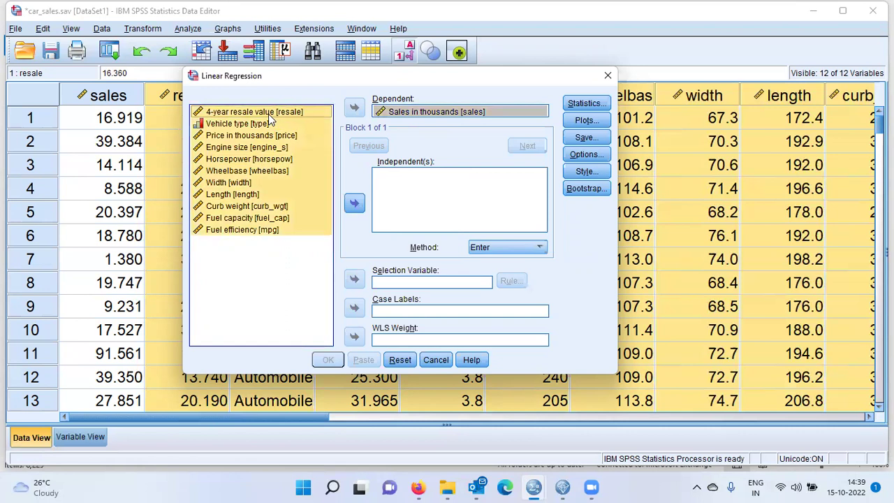
click(354, 203)
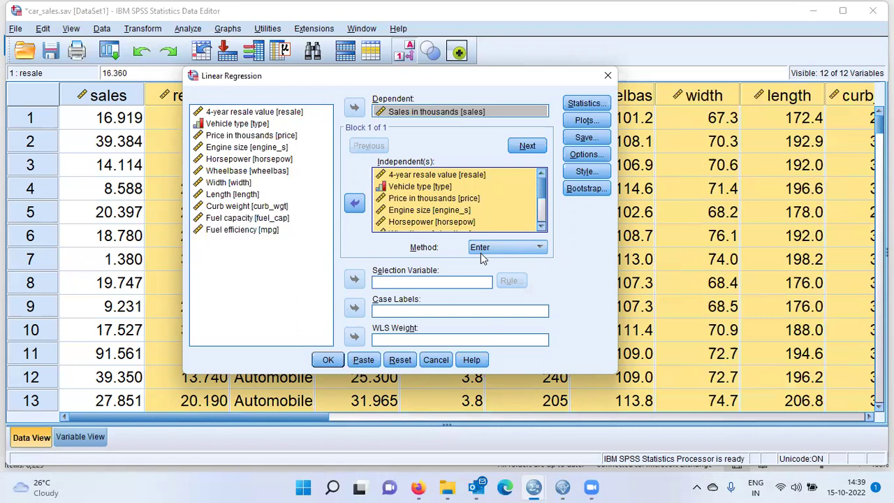
click(336, 361)
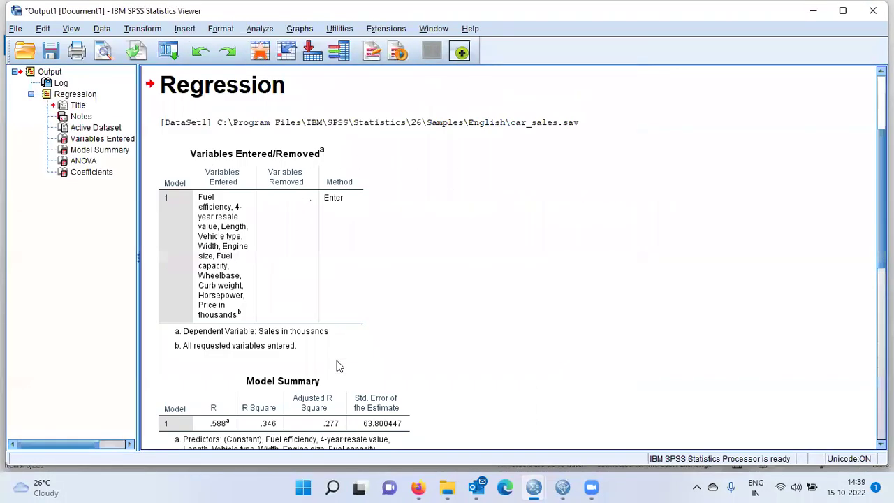
- Examine the R Square in the regression's Model Summary and the significance in its ANOVA table
click(342, 411)
scroll(342, 413, down, 4)
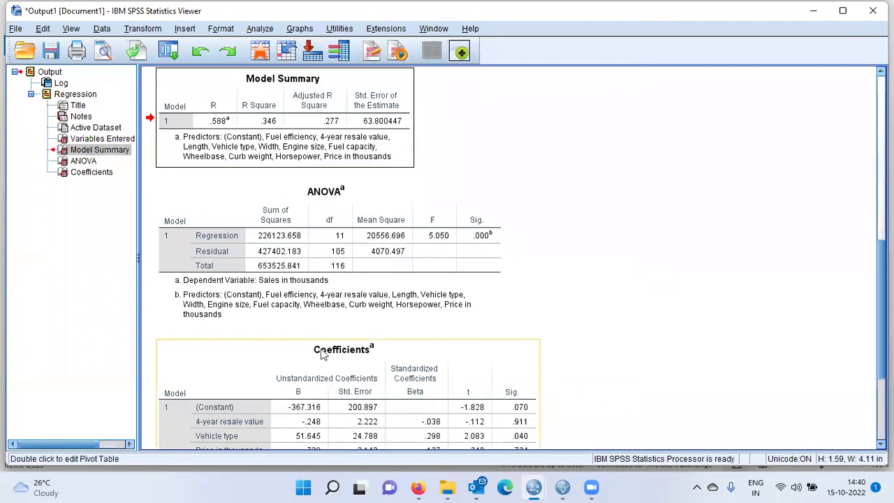
click(272, 133)
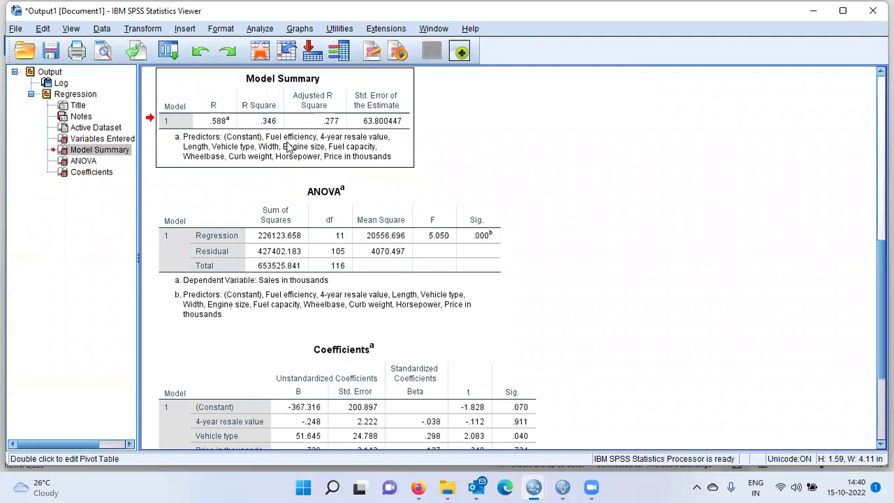
click(375, 225)
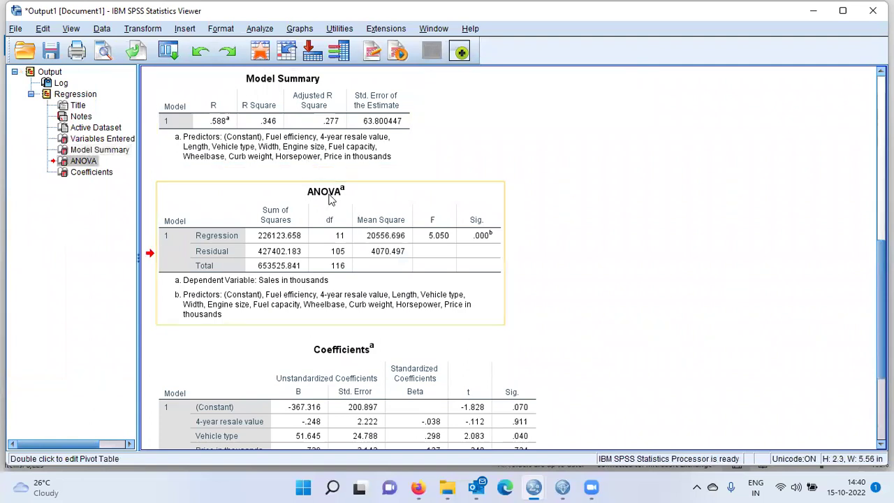
click(479, 253)
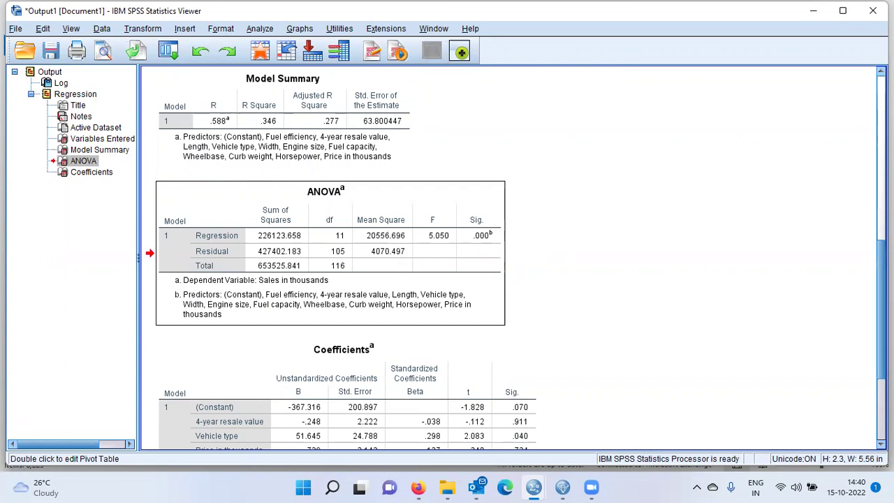
- Examine the Coefficients table, checking the B values and the significance of each predictor
scroll(509, 258, down, 5)
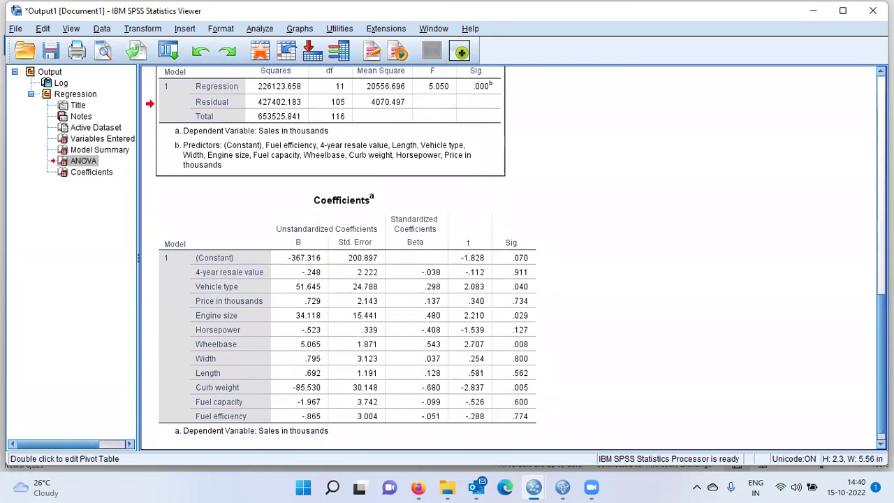
click(351, 302)
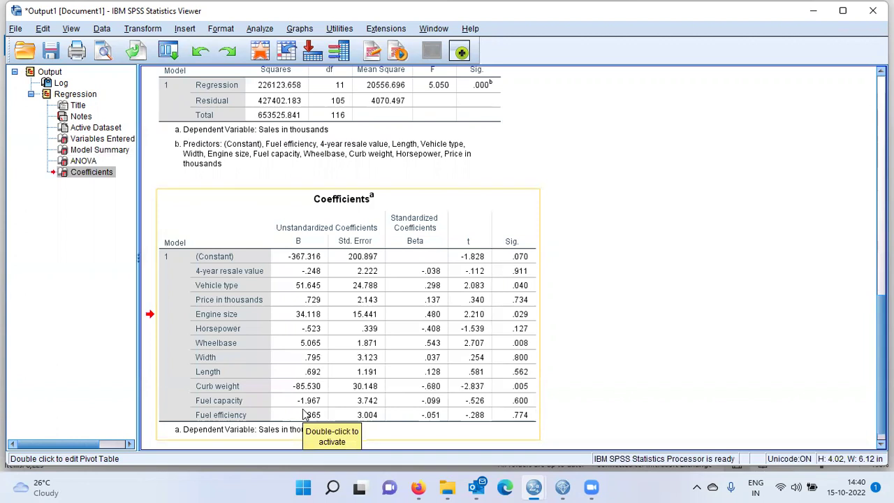
click(525, 280)
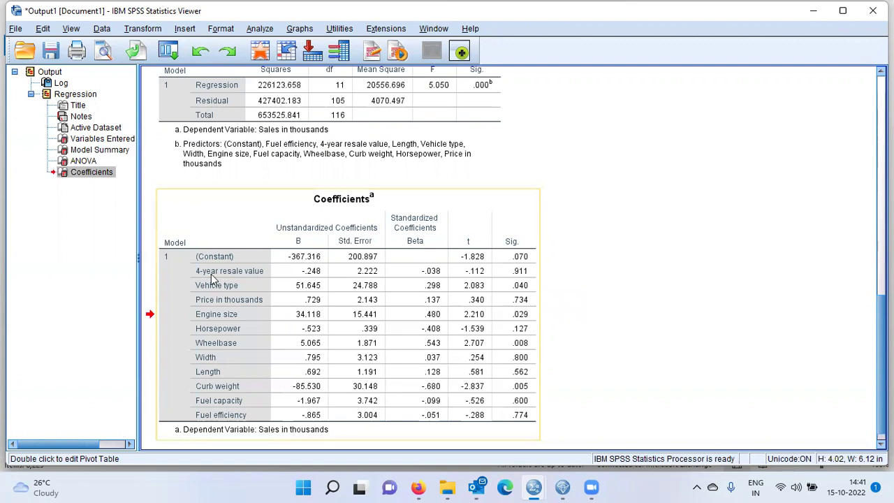
click(518, 278)
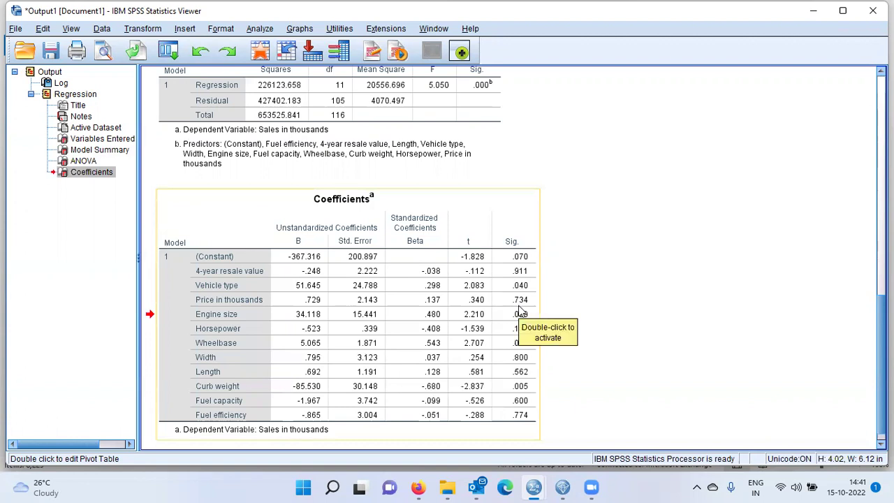
click(519, 311)
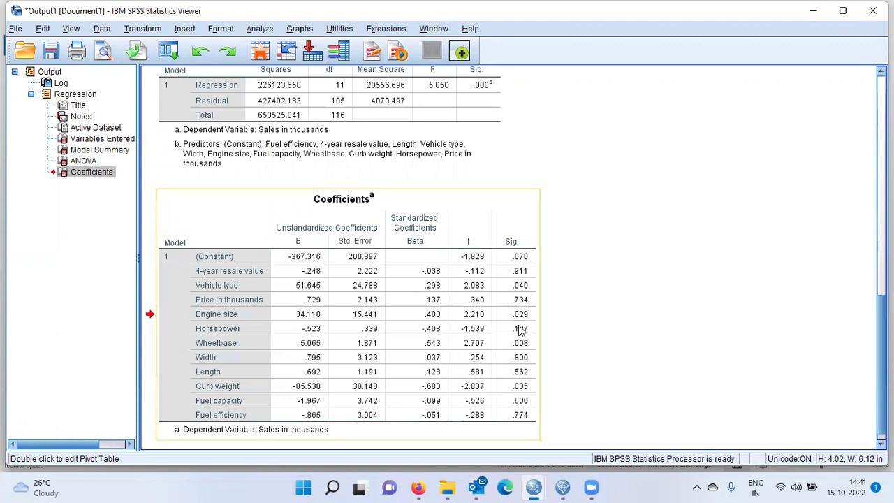
click(521, 338)
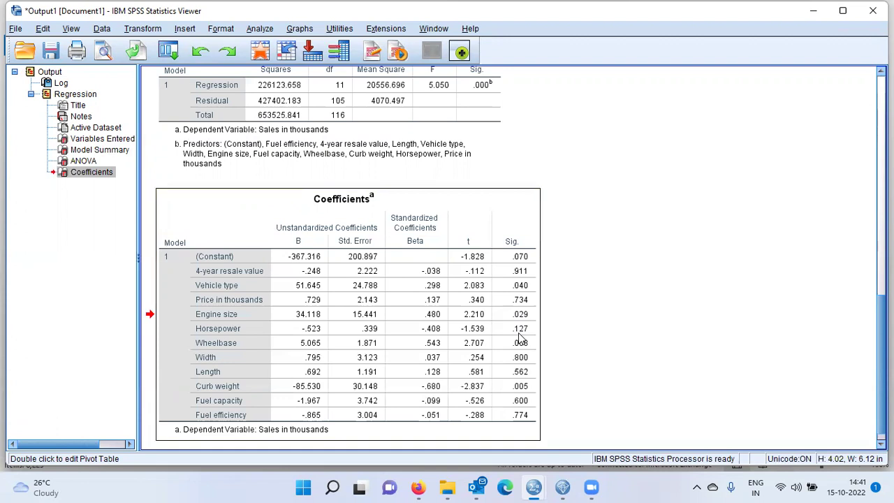
click(520, 364)
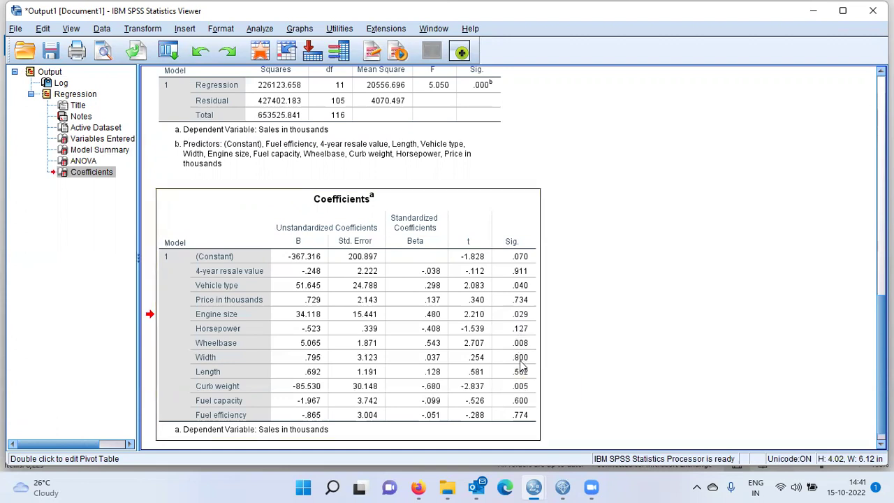
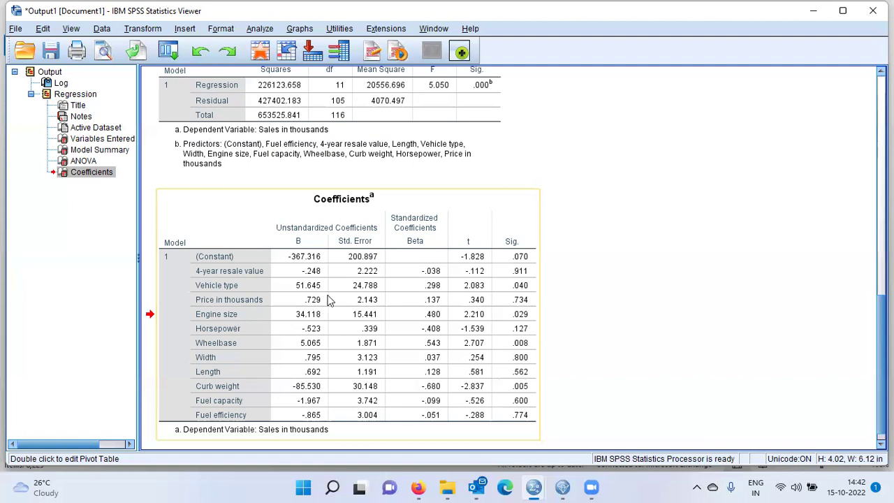
- Rerun the linear regression on the same variables with the Stepwise method
click(174, 59)
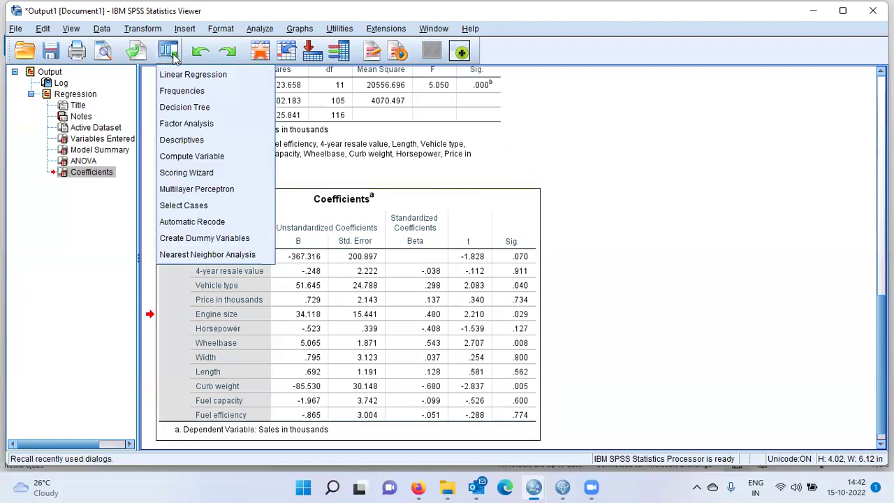
click(206, 77)
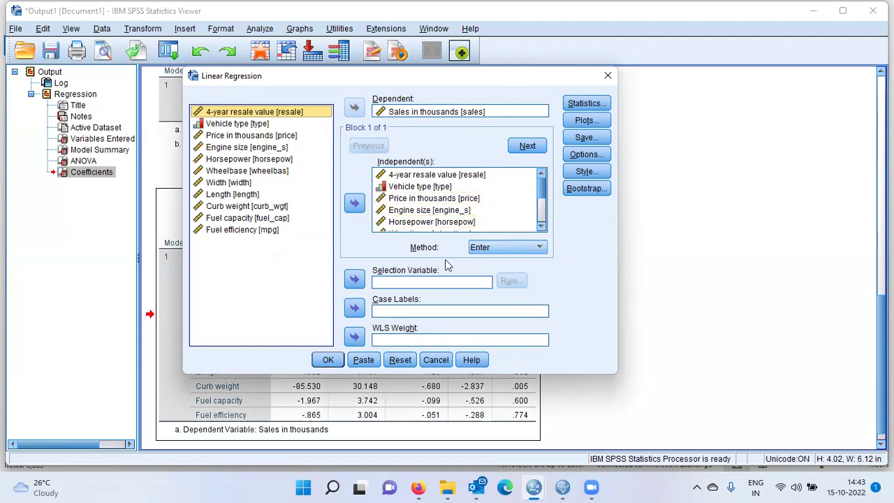
click(541, 249)
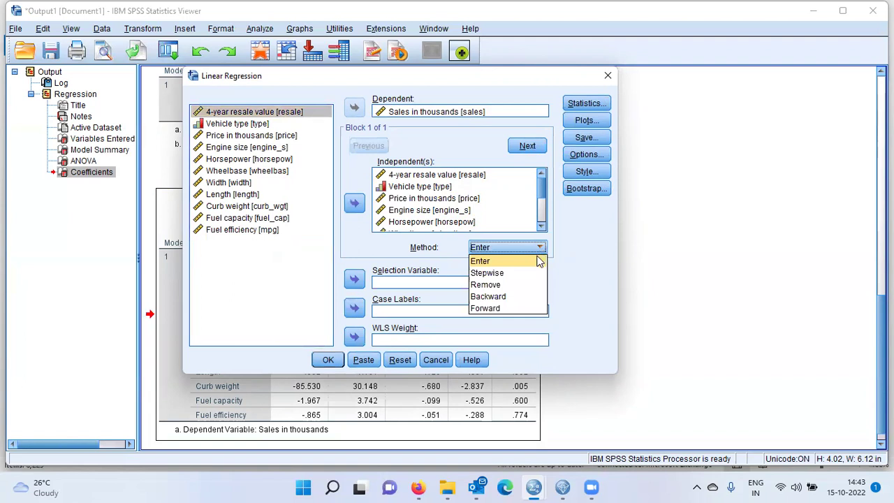
click(501, 274)
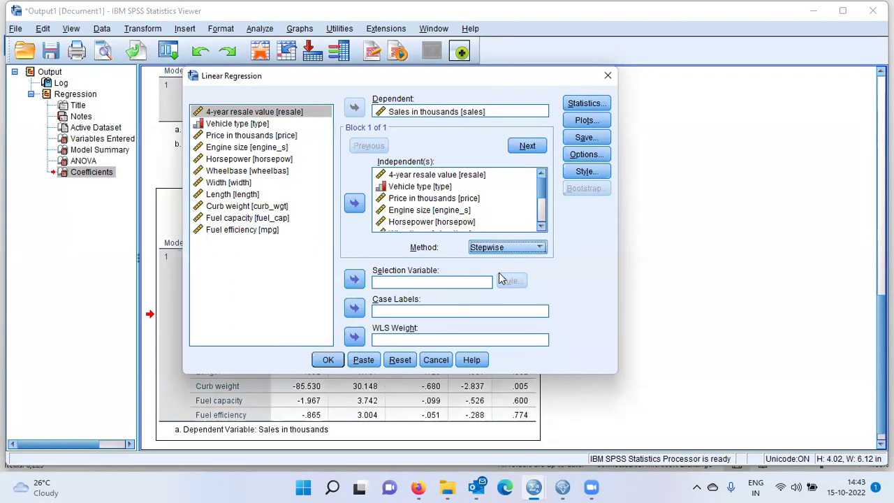
click(328, 361)
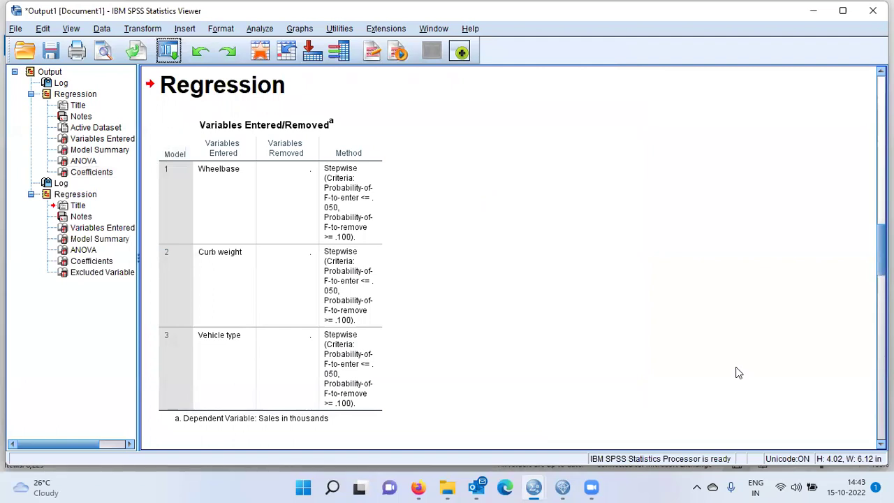
- Examine the stepwise output's Variables Entered/Removed table and compare R Square and predictors across the models in its Model Summary
click(291, 283)
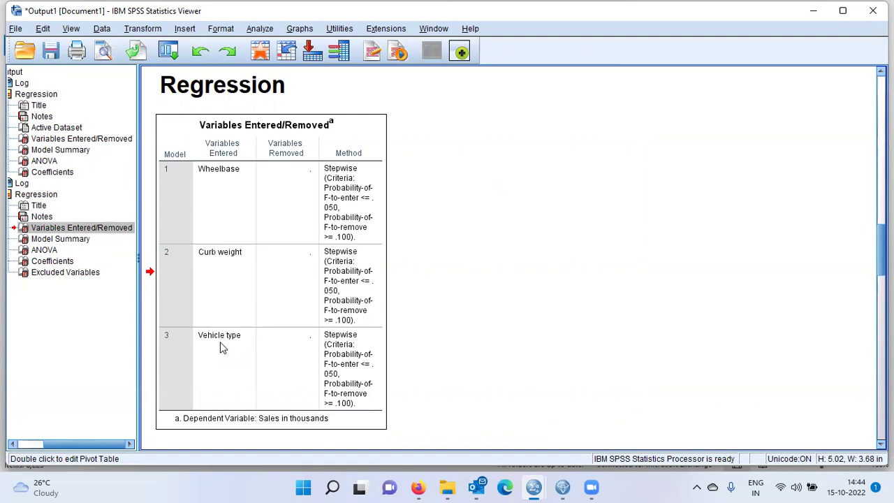
click(69, 243)
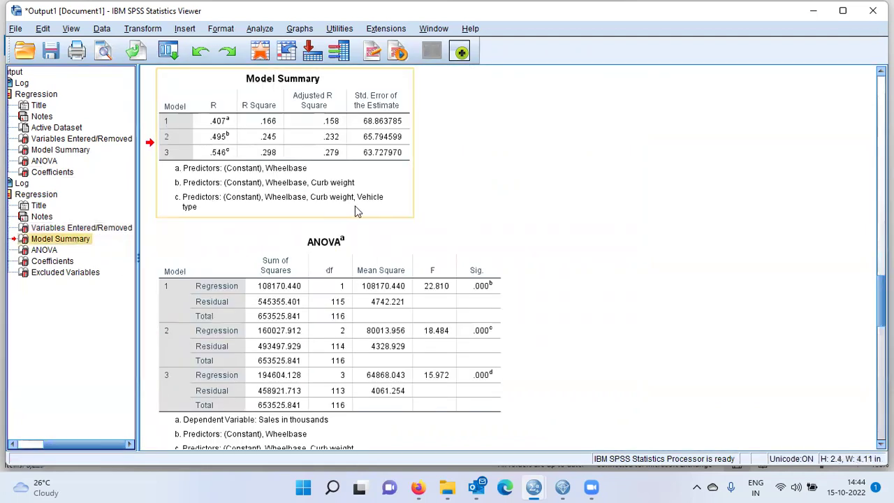
click(273, 130)
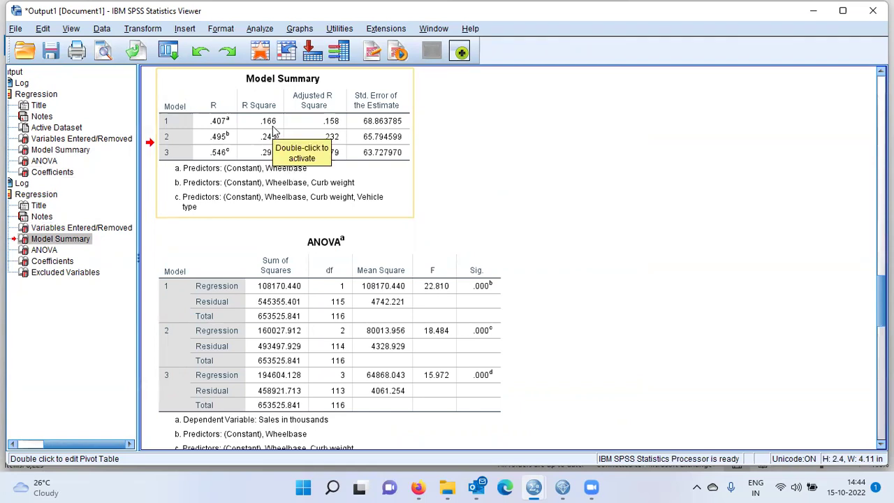
click(287, 187)
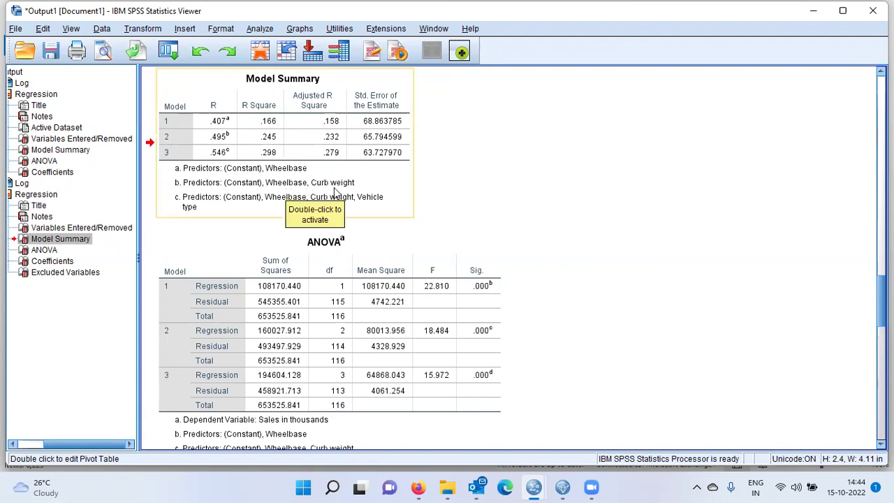
click(335, 194)
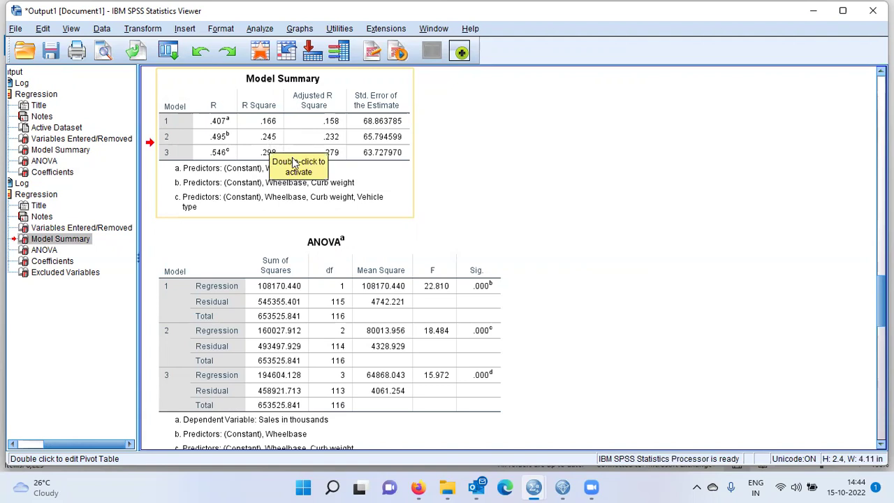
click(331, 203)
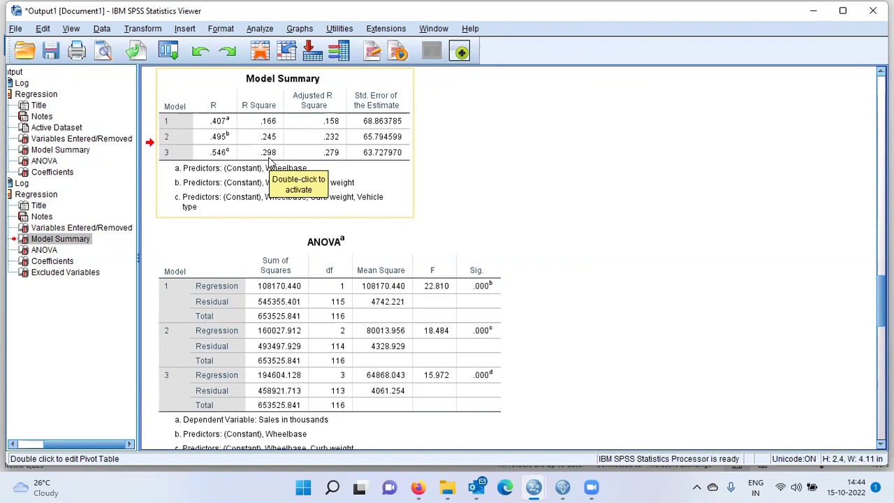
click(258, 189)
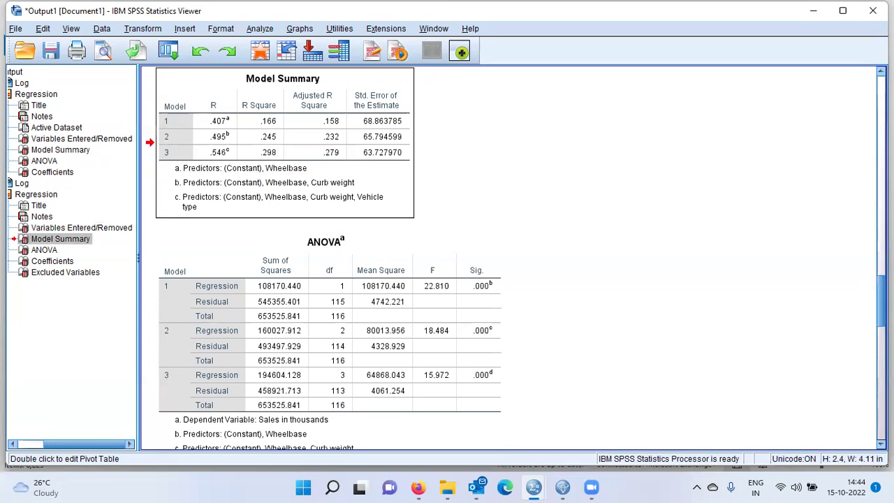
- Examine the significance in the stepwise output's ANOVA table and the predictors' B and significance values for model 3 in its Coefficients table
scroll(802, 323, down, 5)
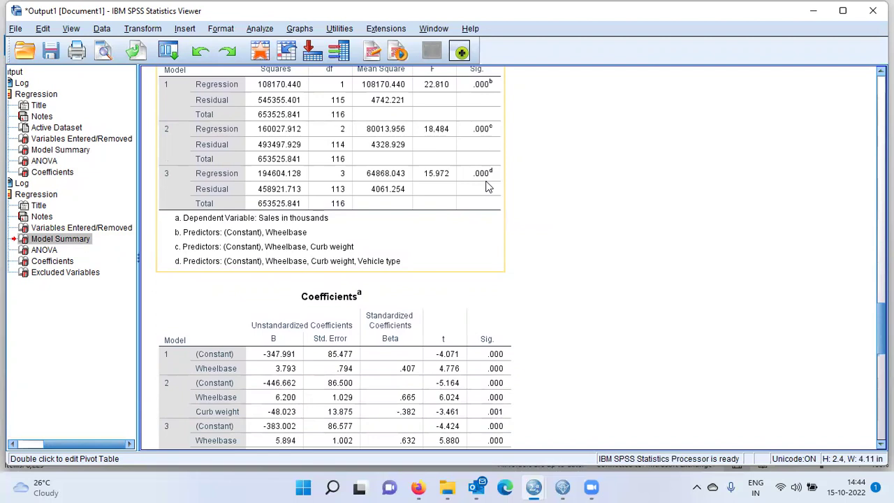
click(591, 203)
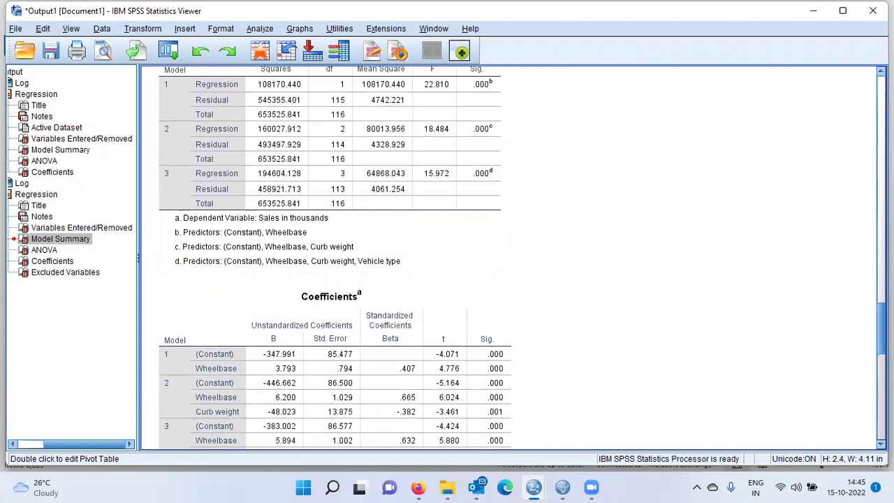
scroll(767, 360, down, 3)
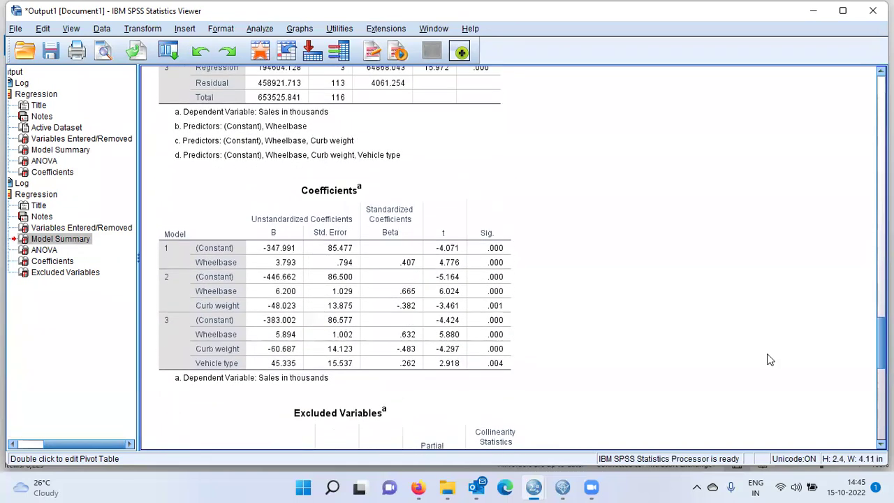
click(385, 309)
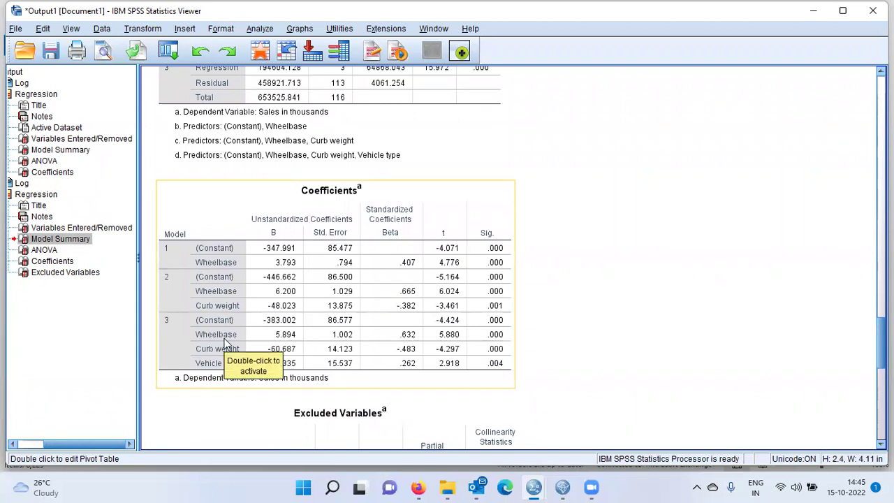
click(207, 363)
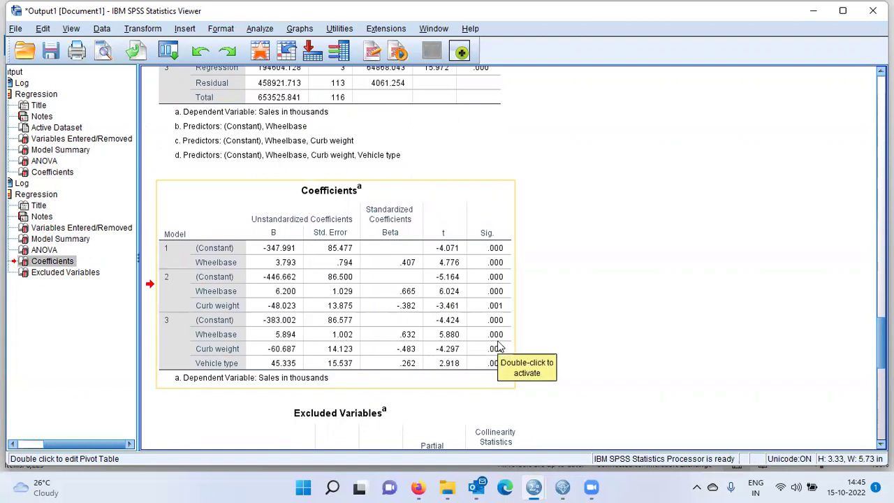
click(505, 348)
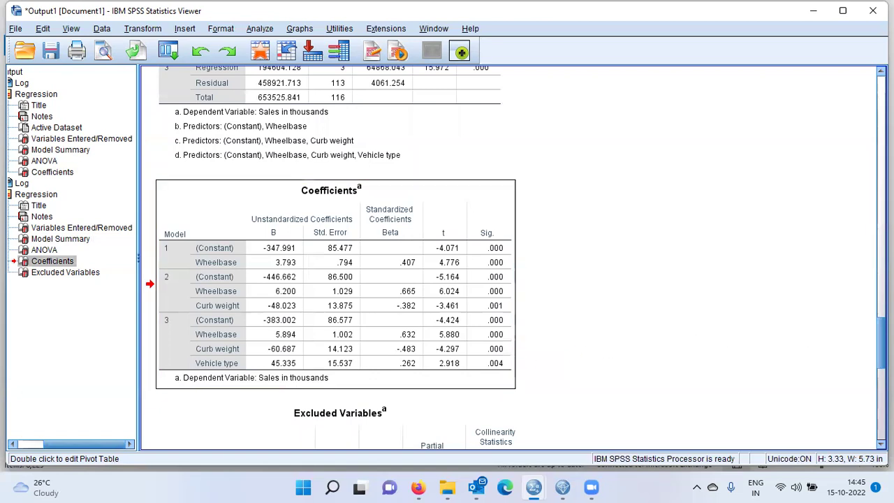
- Compare the Adjusted R Square of stepwise model 3 with that of the Enter regression in their Model Summary tables
scroll(717, 266, up, 10)
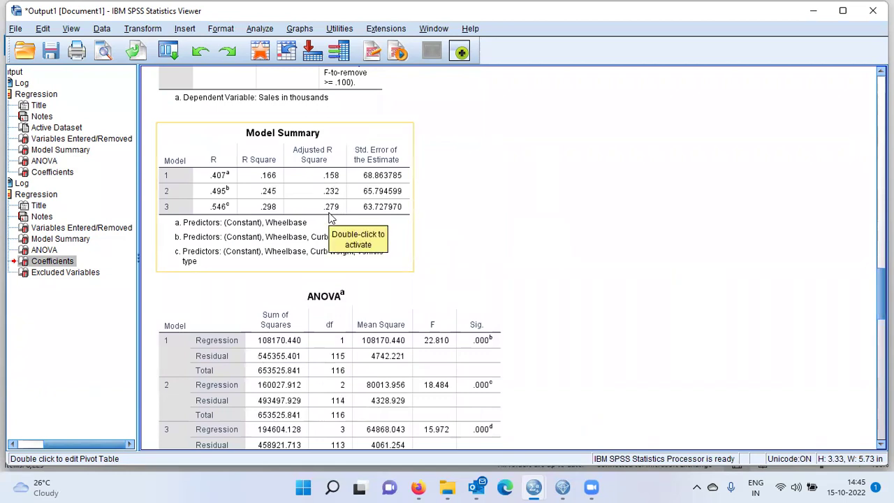
click(332, 219)
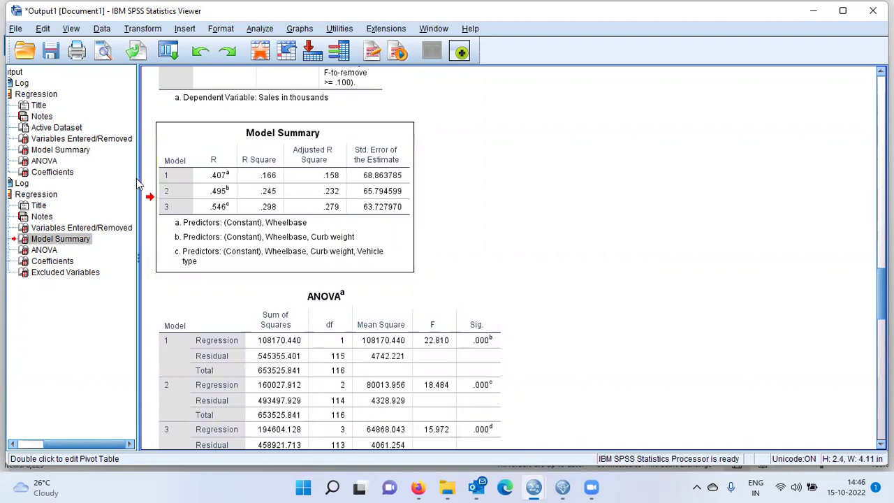
click(82, 153)
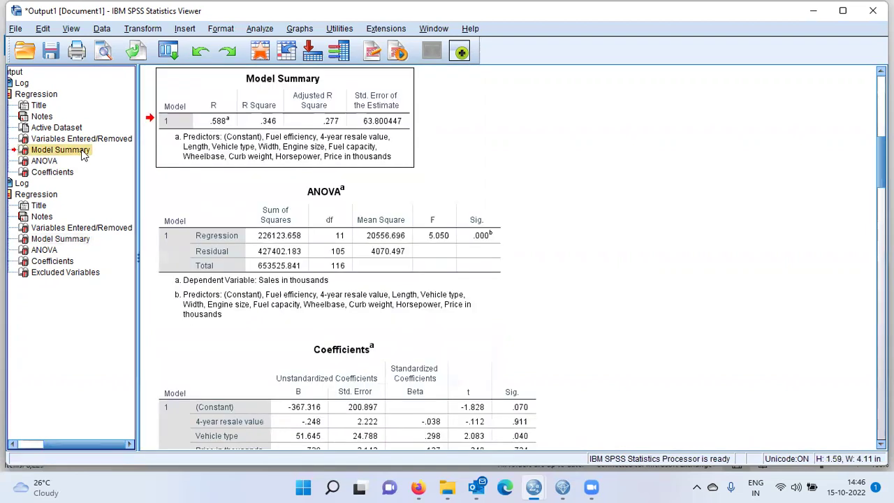
click(334, 126)
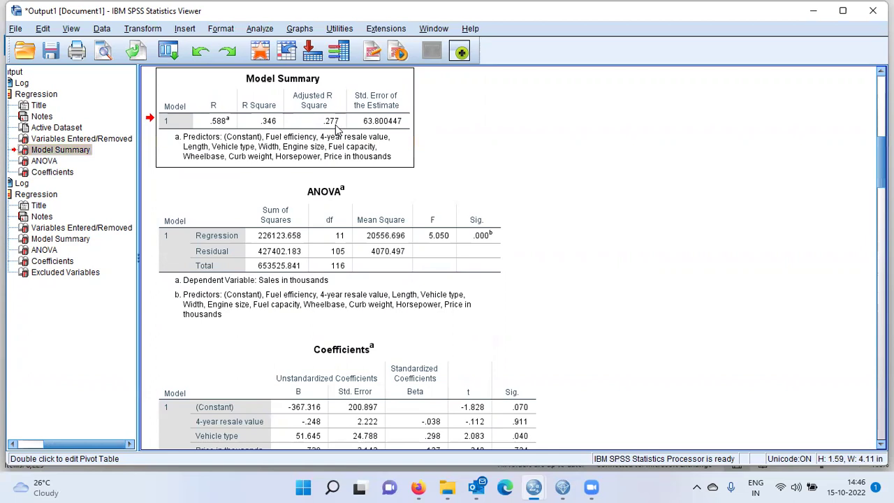